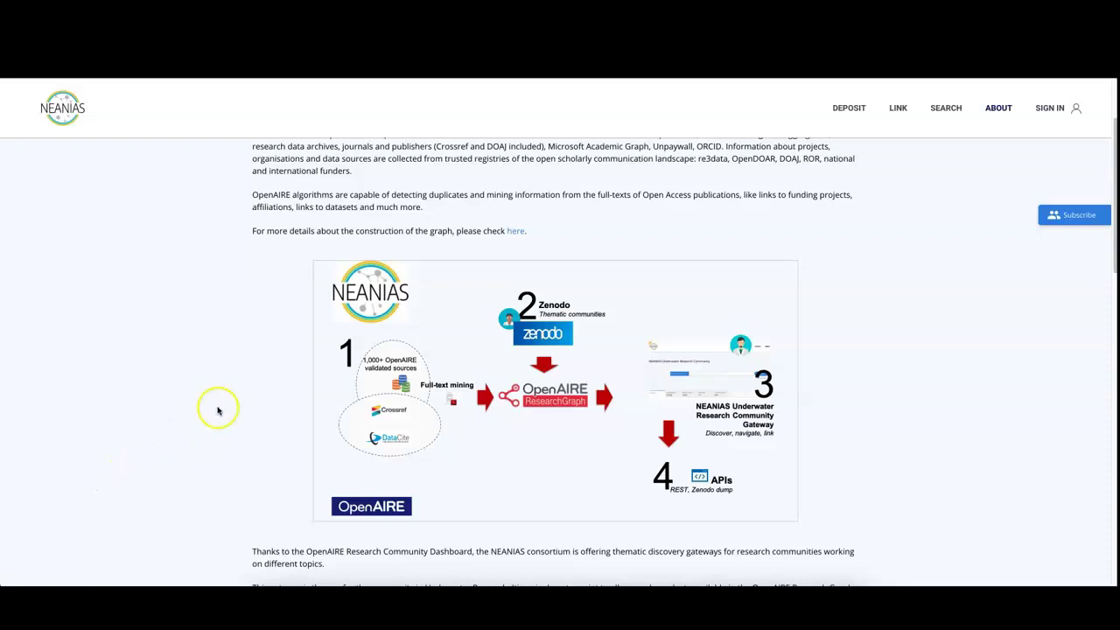
# - From the NEANIAS Underwater home page, sign in using the OpenAIRE login option
pyautogui.click(65, 111)
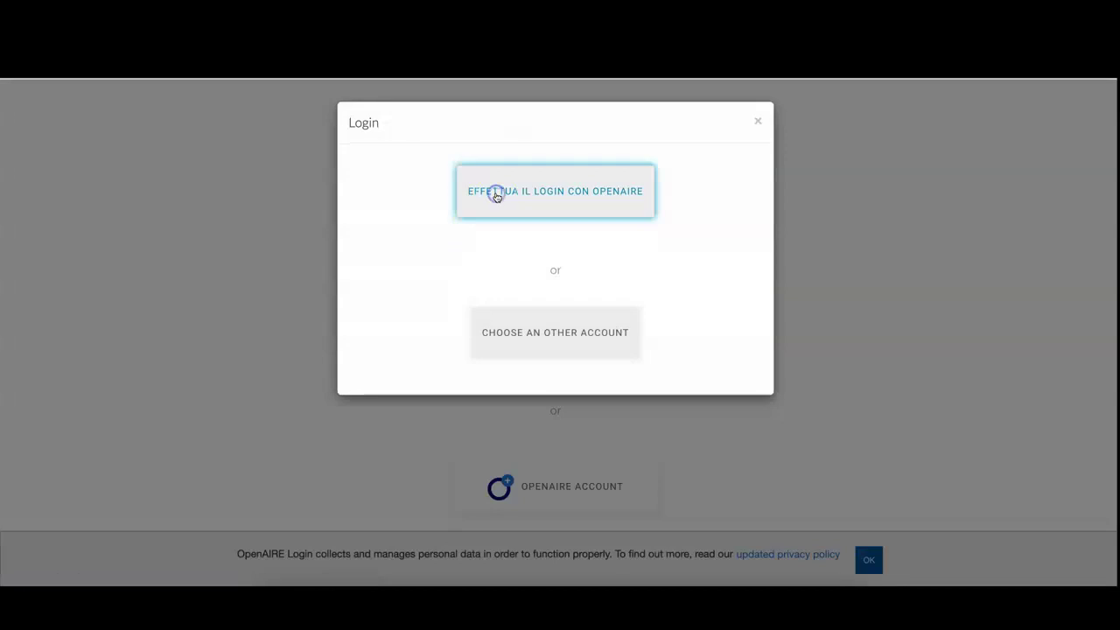
pyautogui.click(378, 448)
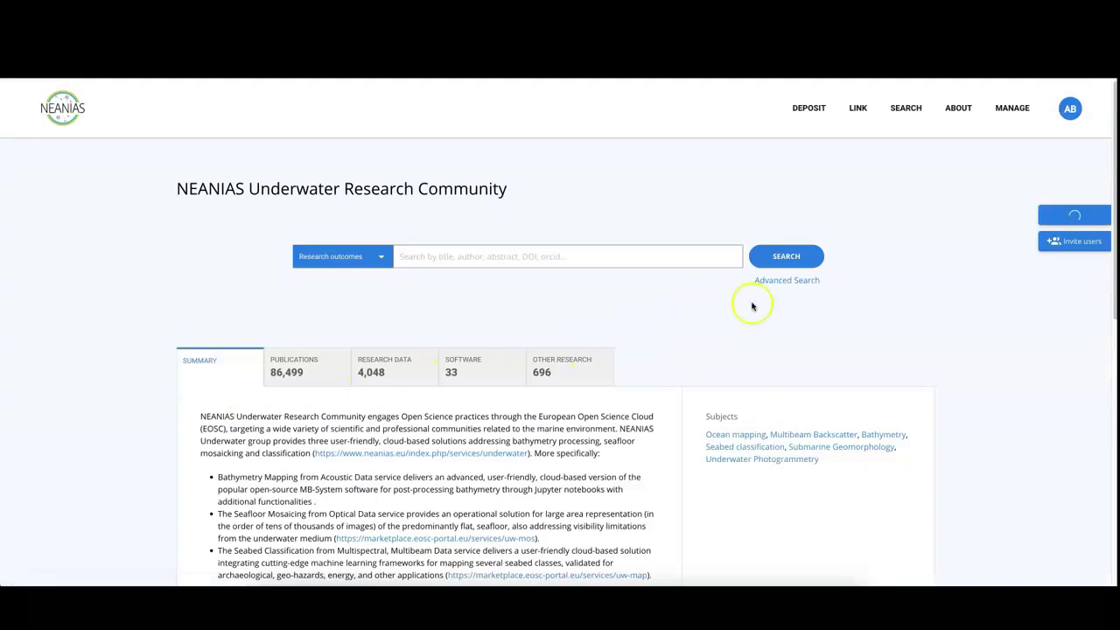
# - Open the community's admin pages and list its 9 content providers, including Marine Geology
pyautogui.click(1013, 108)
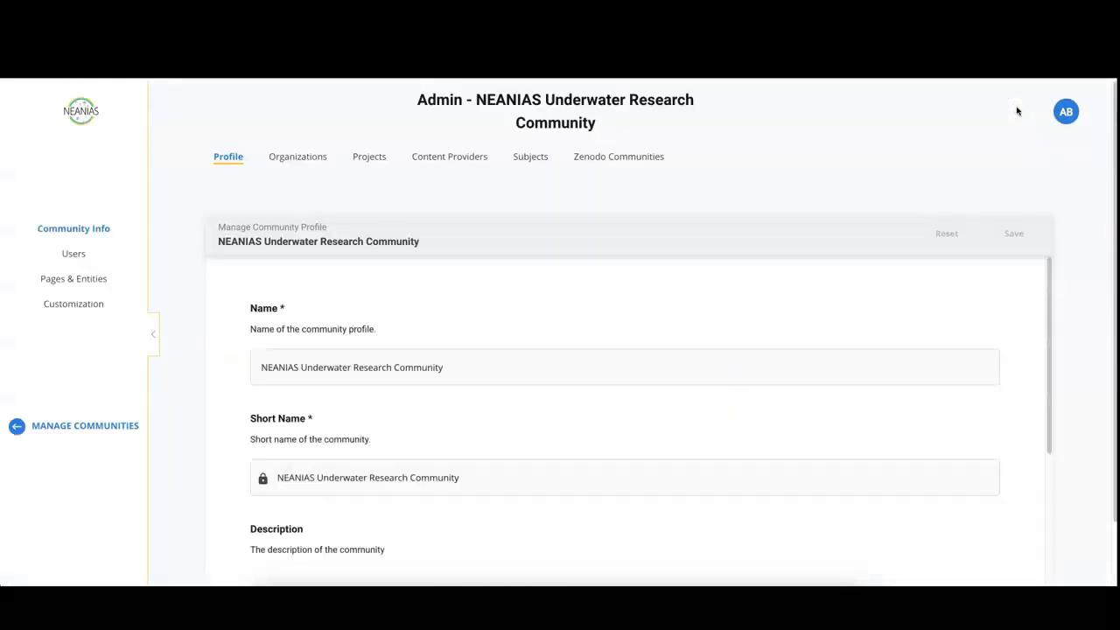
pyautogui.click(447, 161)
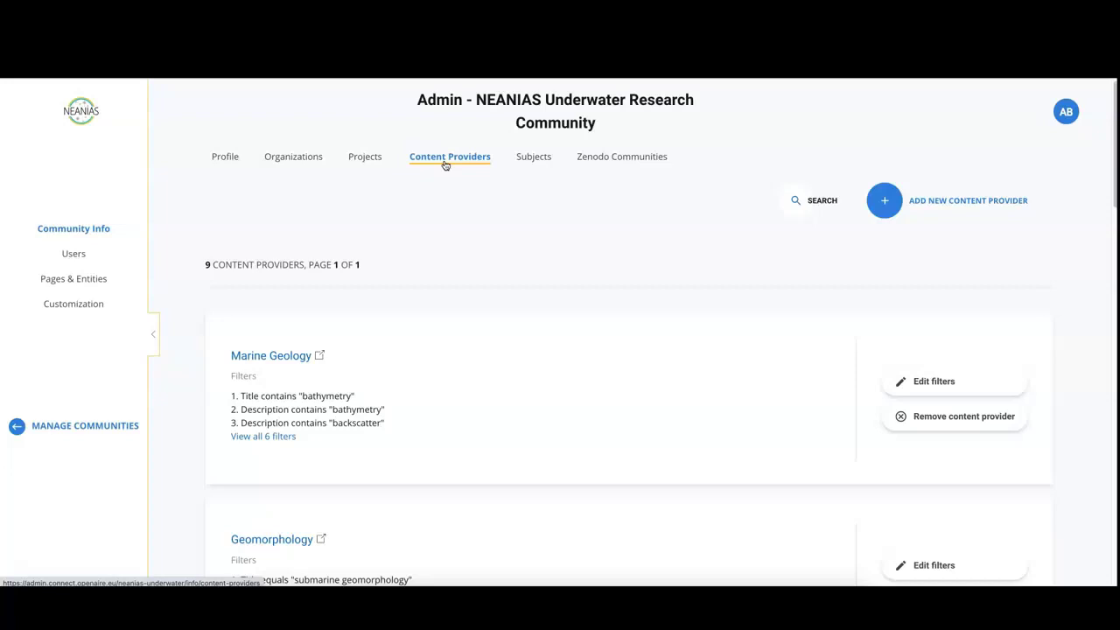
# - Open Search and Add Content Providers and browse the 97,436 available providers
pyautogui.click(904, 202)
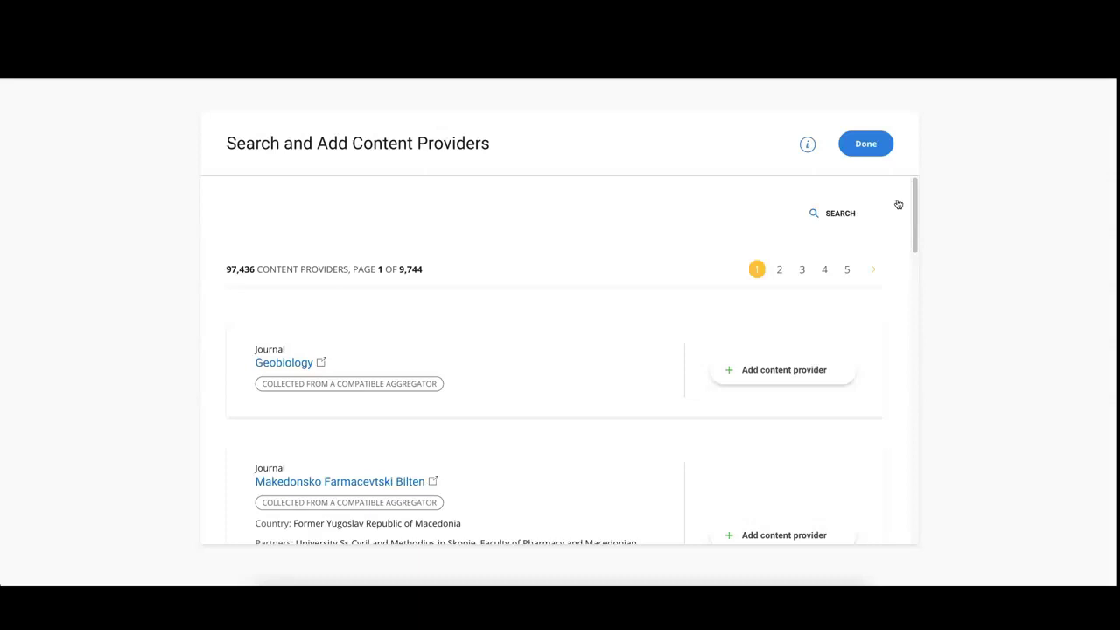
pyautogui.scroll(-1, 845, 278)
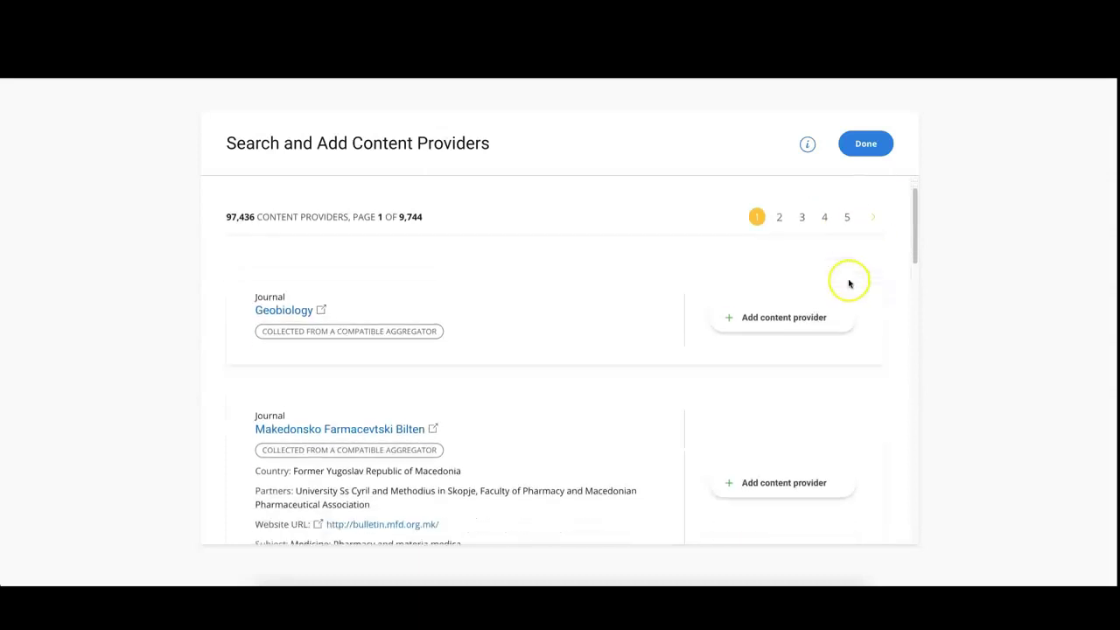
pyautogui.scroll(-2, 850, 297)
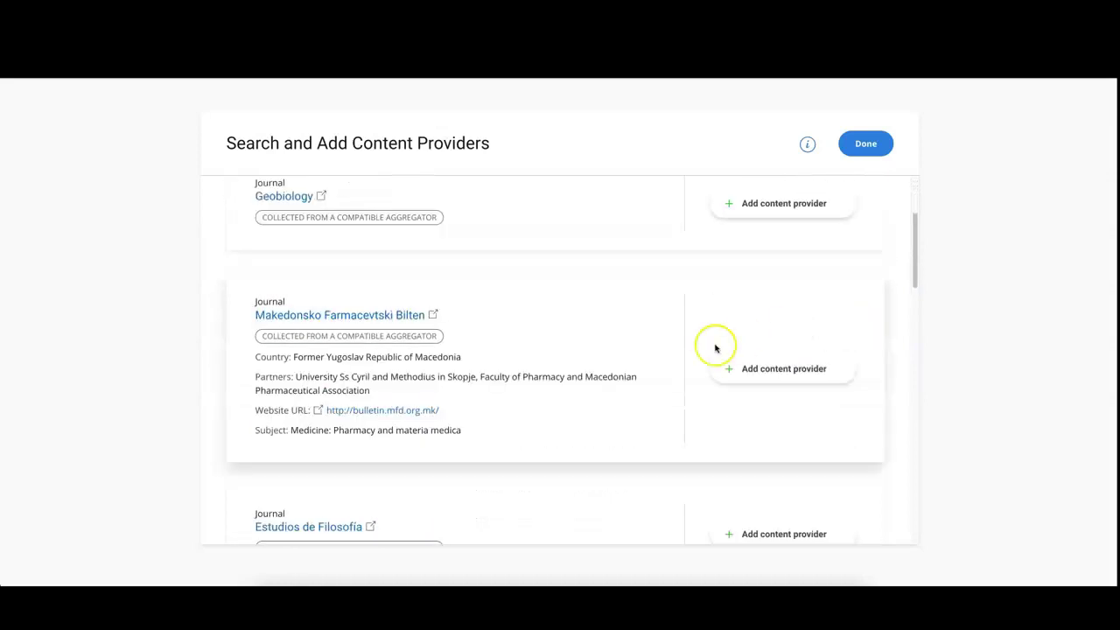
pyautogui.scroll(-2, 692, 348)
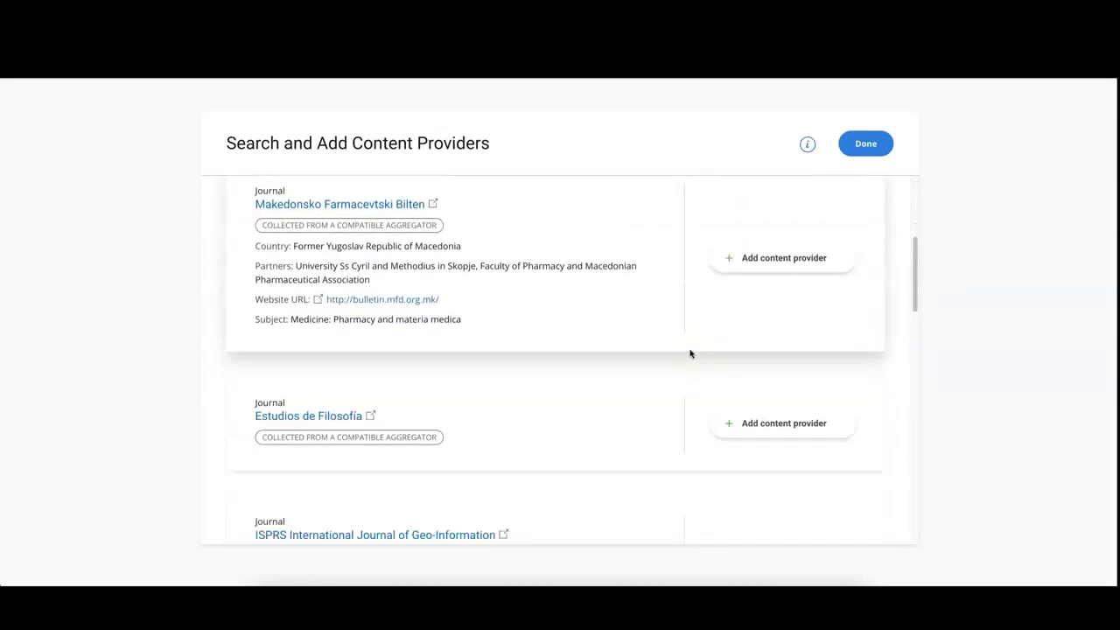
pyautogui.scroll(-5, 690, 354)
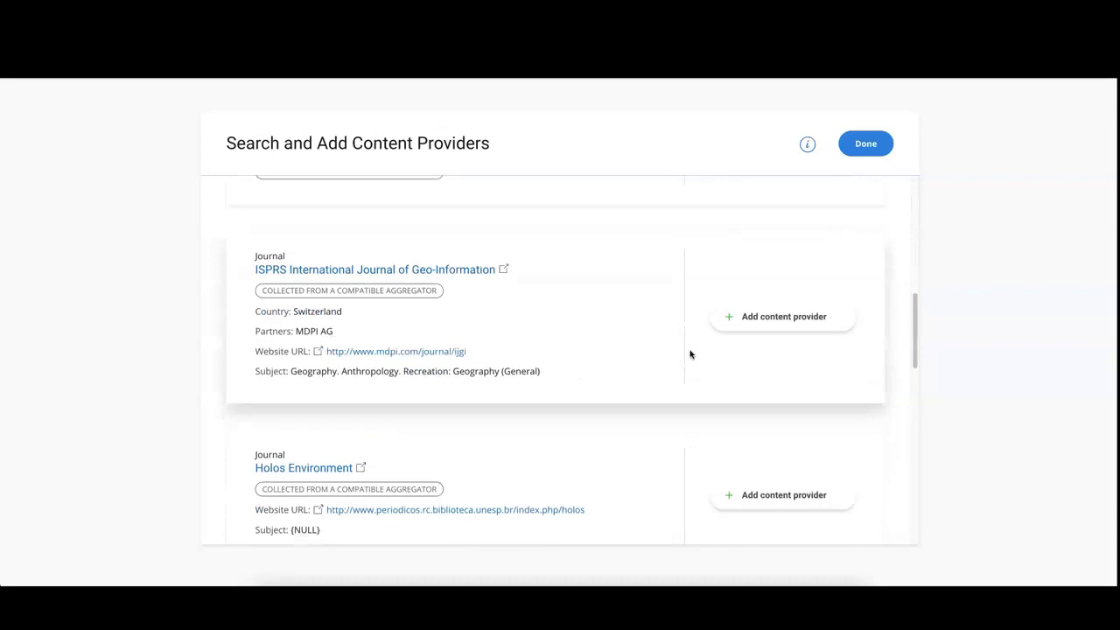
pyautogui.scroll(-4, 691, 354)
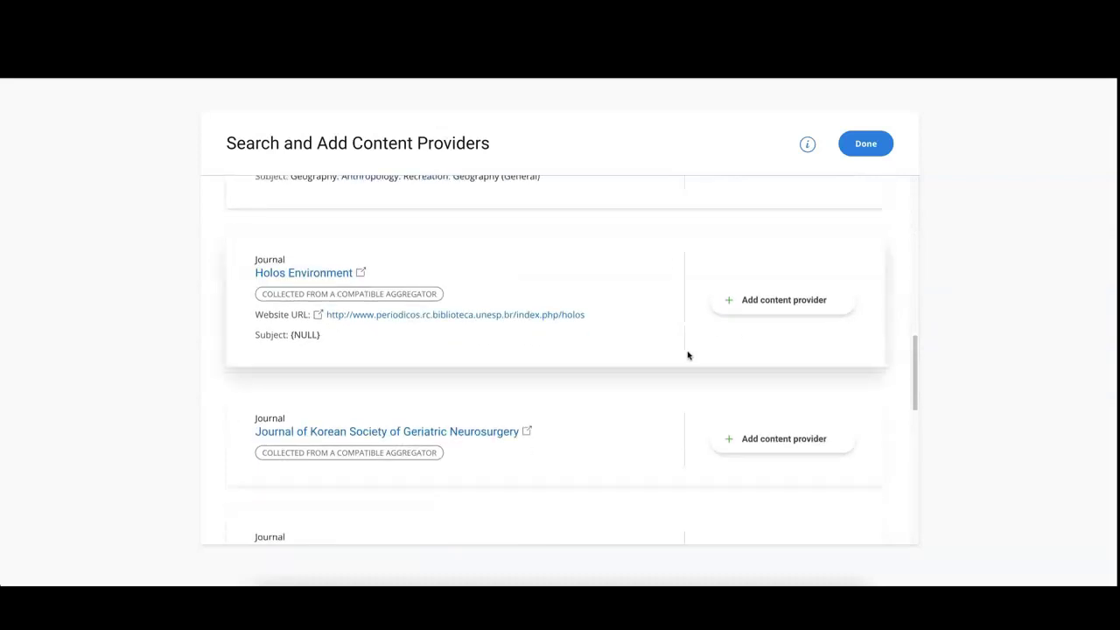
pyautogui.scroll(-1, 688, 355)
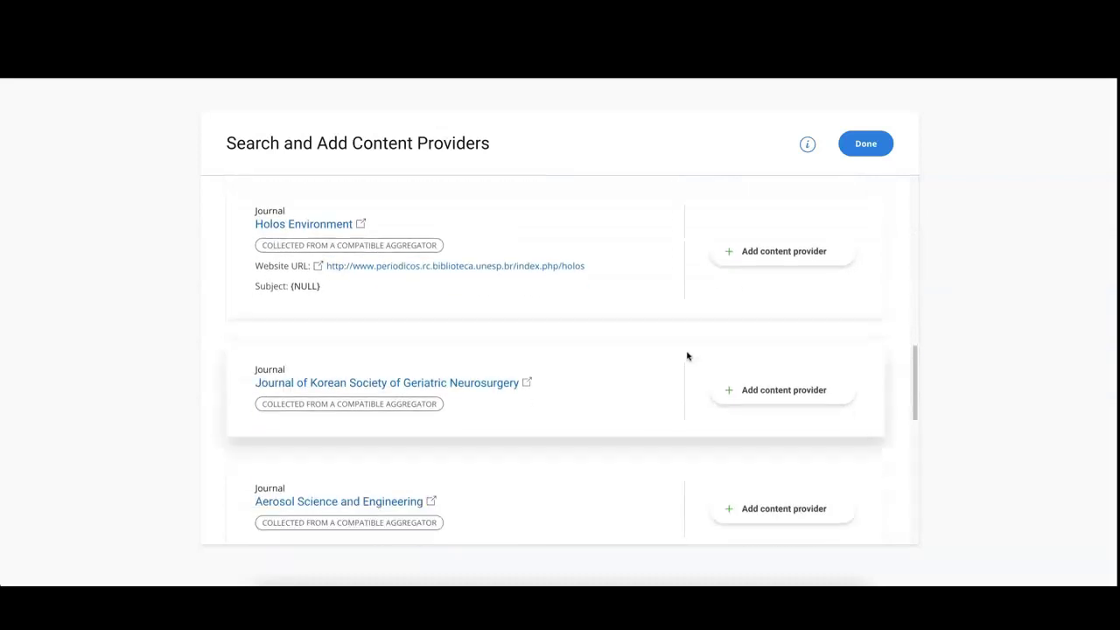
pyautogui.scroll(10, 688, 355)
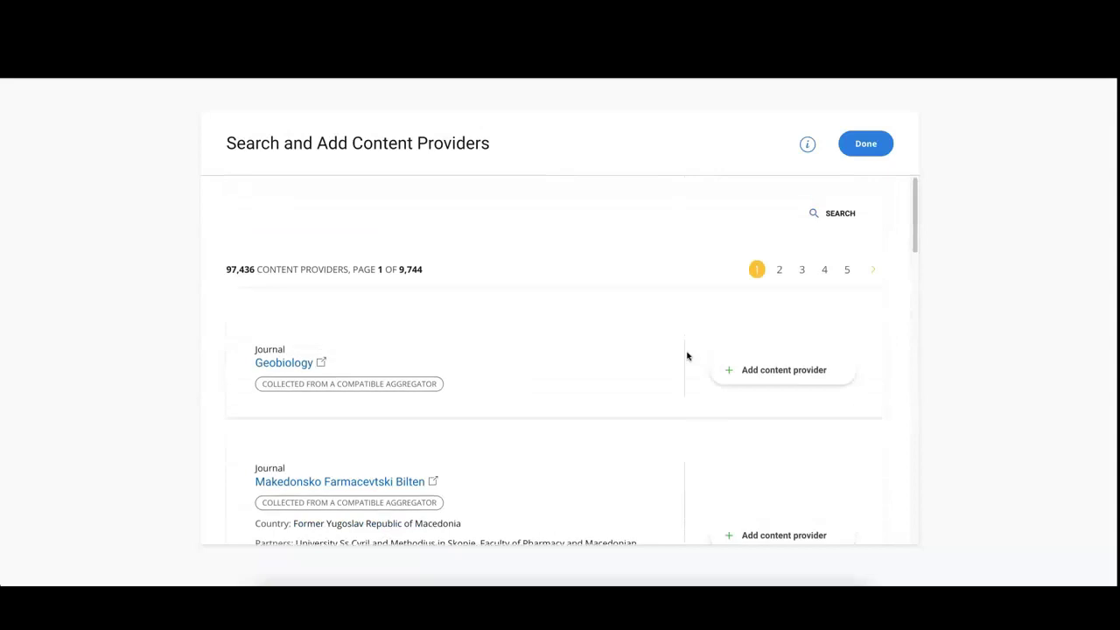
# - Search 'underwater', add Underwater Technology, and add then remove the Journal of Aquanautic and Underwater Sciences
pyautogui.click(837, 214)
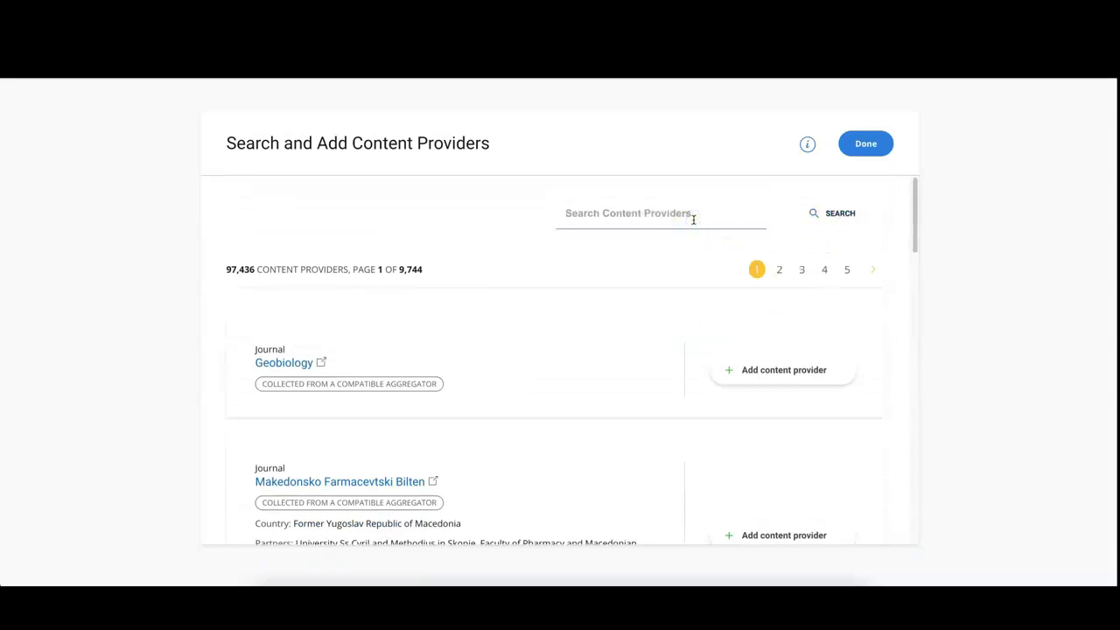
pyautogui.write('underwater')
pyautogui.press('Return')
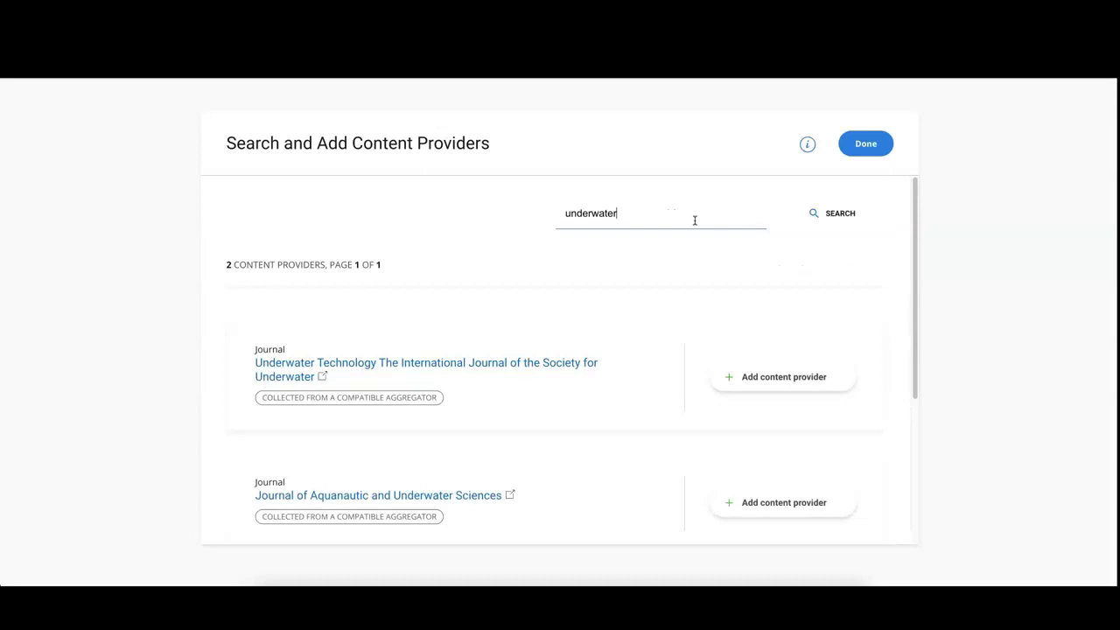
pyautogui.click(766, 382)
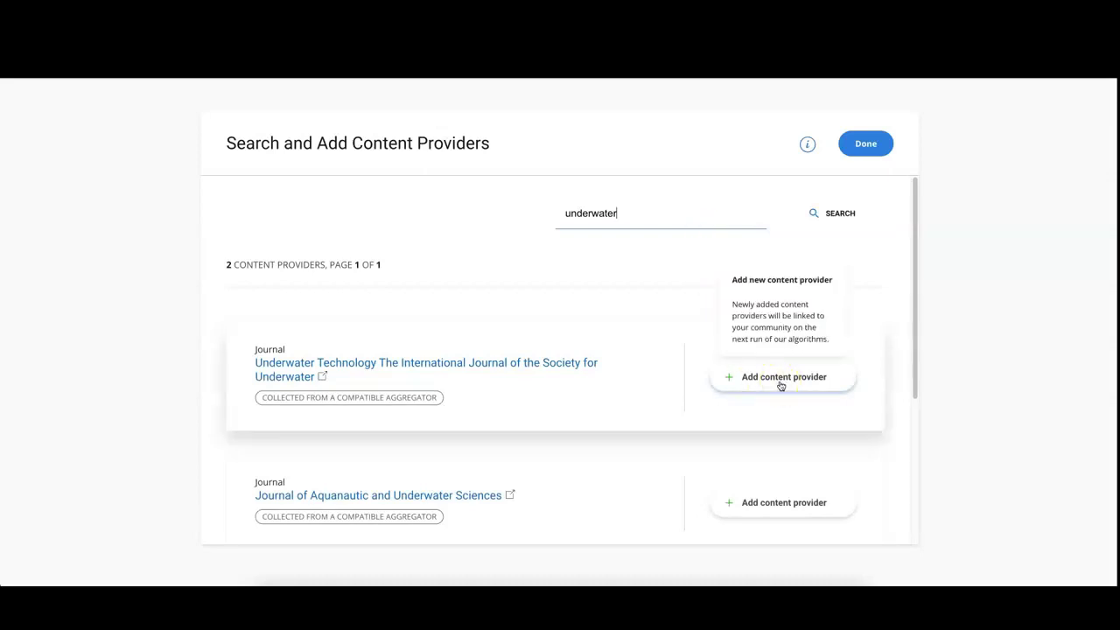
pyautogui.click(779, 382)
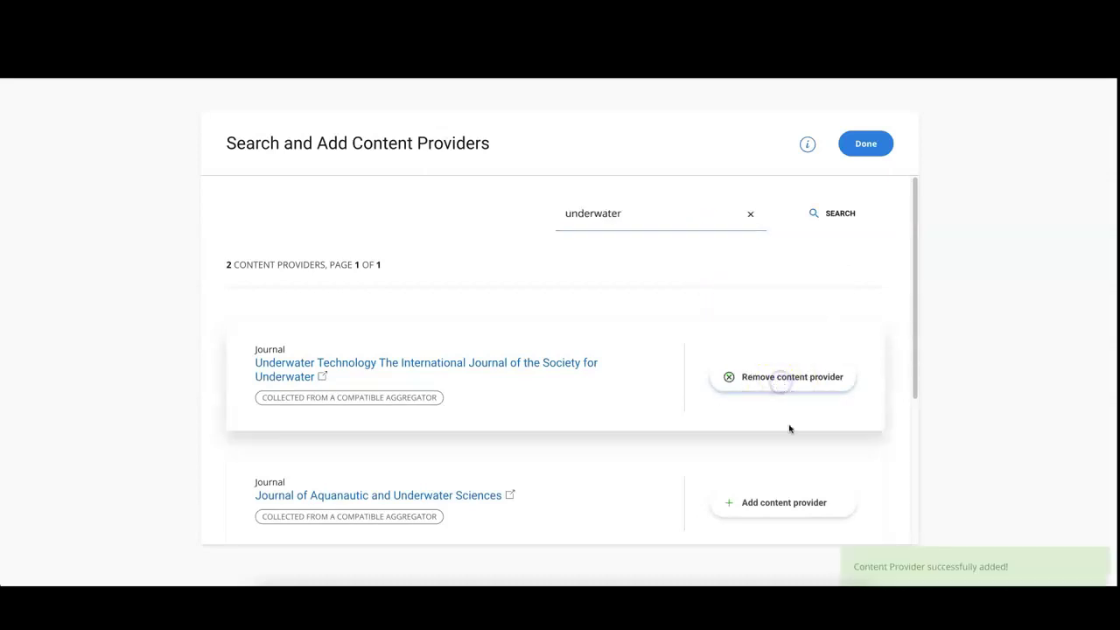
pyautogui.click(782, 502)
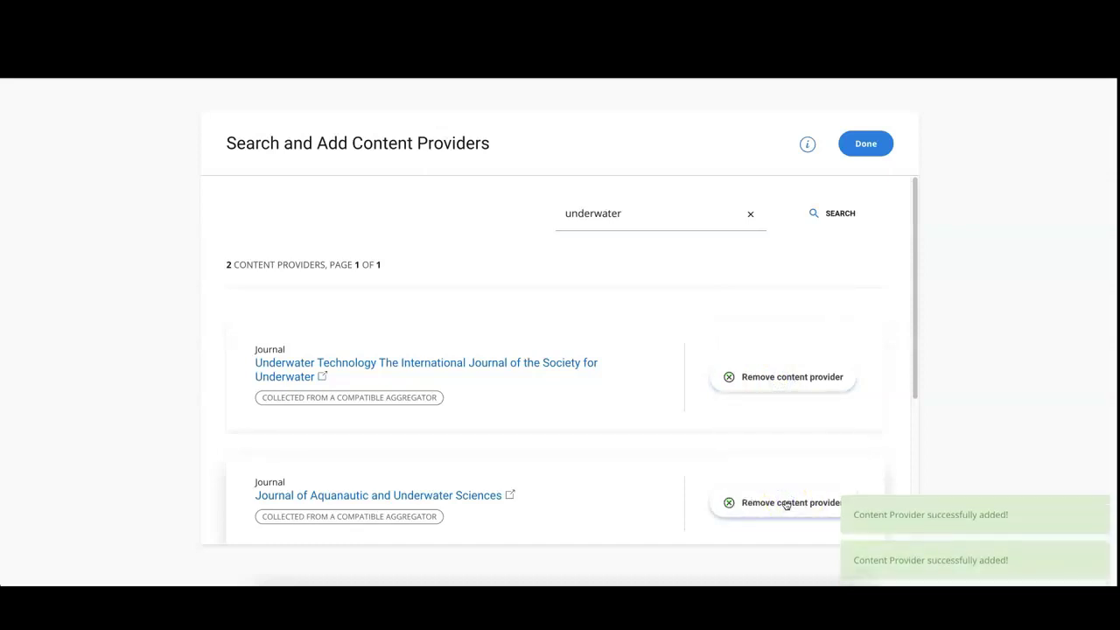
pyautogui.click(787, 504)
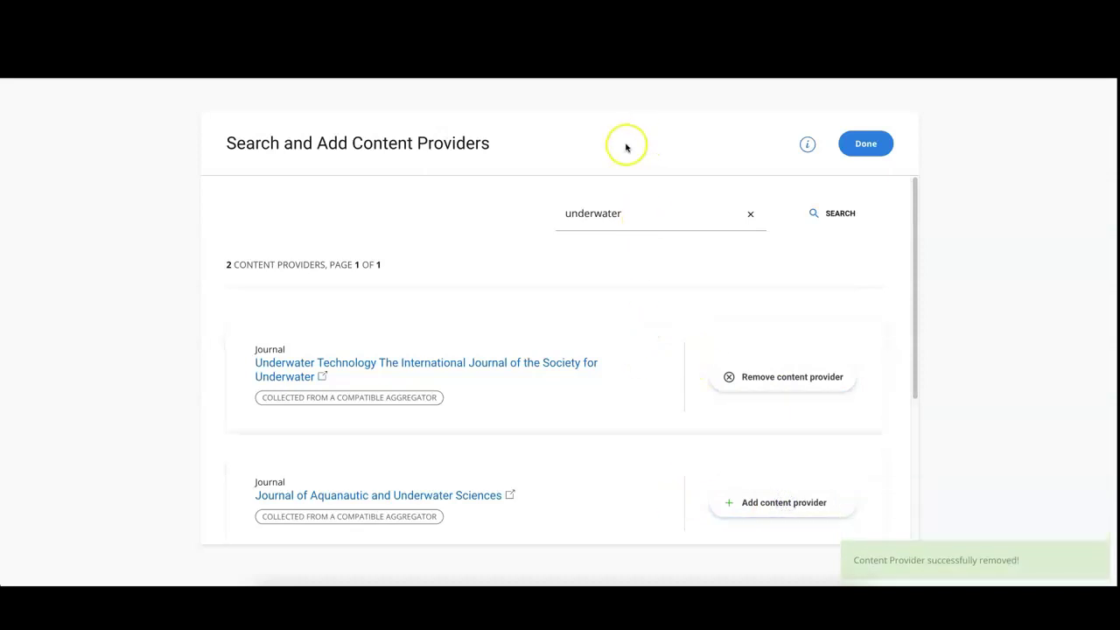
# - Back in the provider list, filter by 'underw', remove Underwater Technology, confirm, and clear the search
pyautogui.click(865, 143)
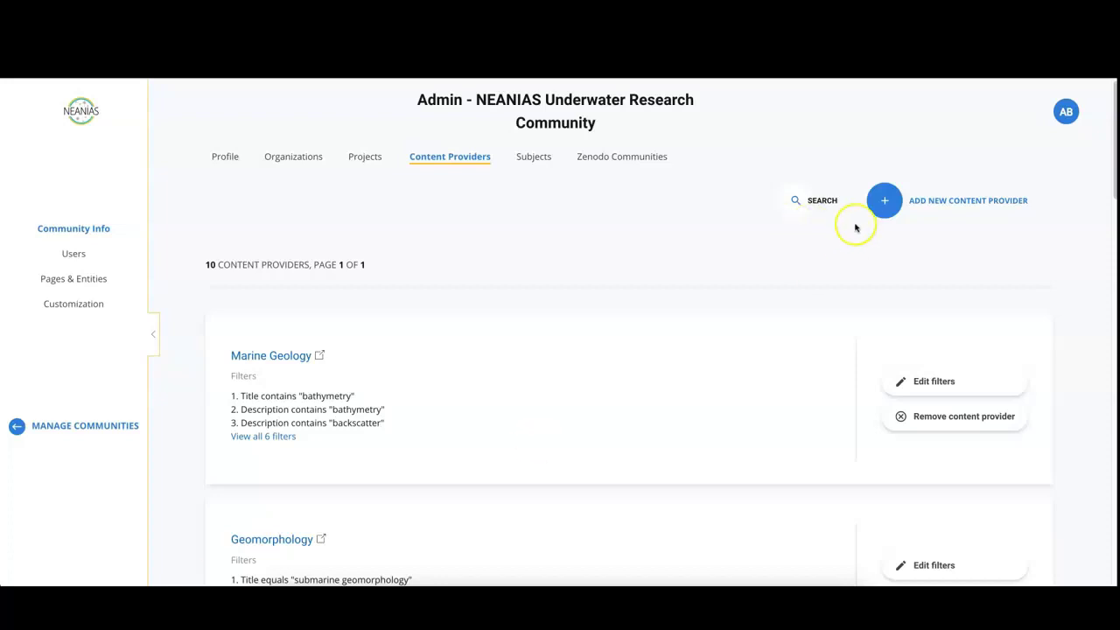
pyautogui.click(786, 202)
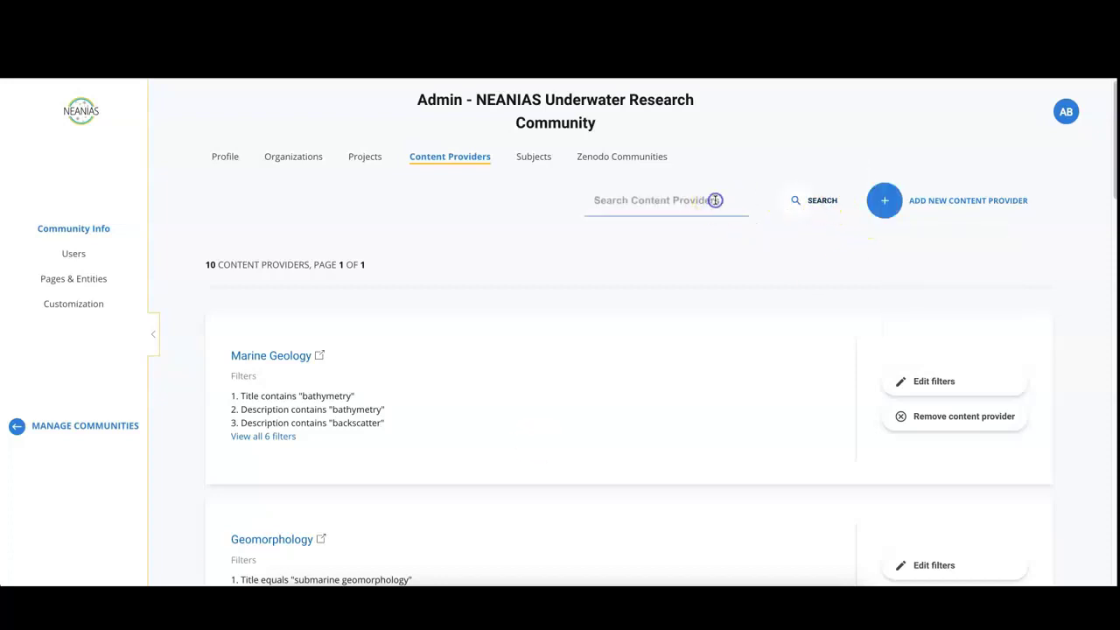
pyautogui.write('underw')
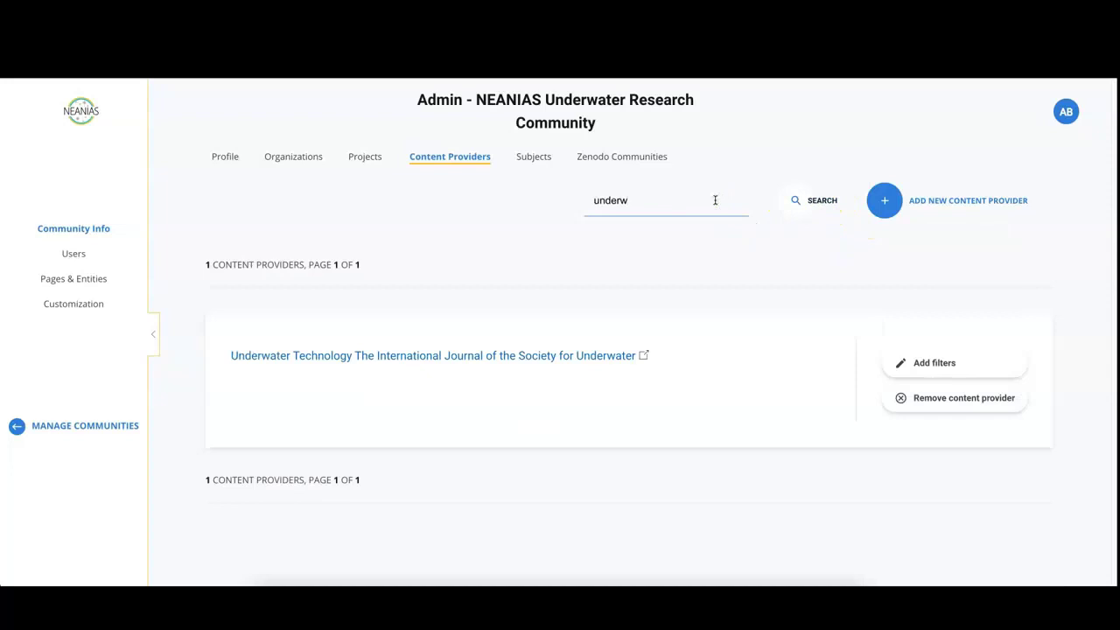
pyautogui.click(1003, 398)
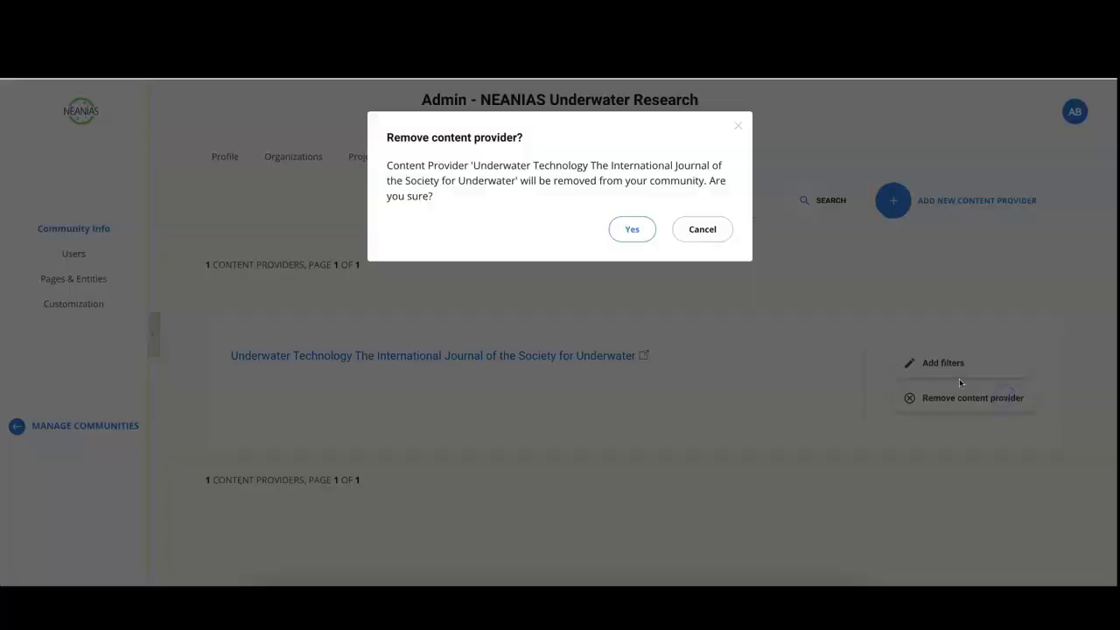
pyautogui.click(632, 229)
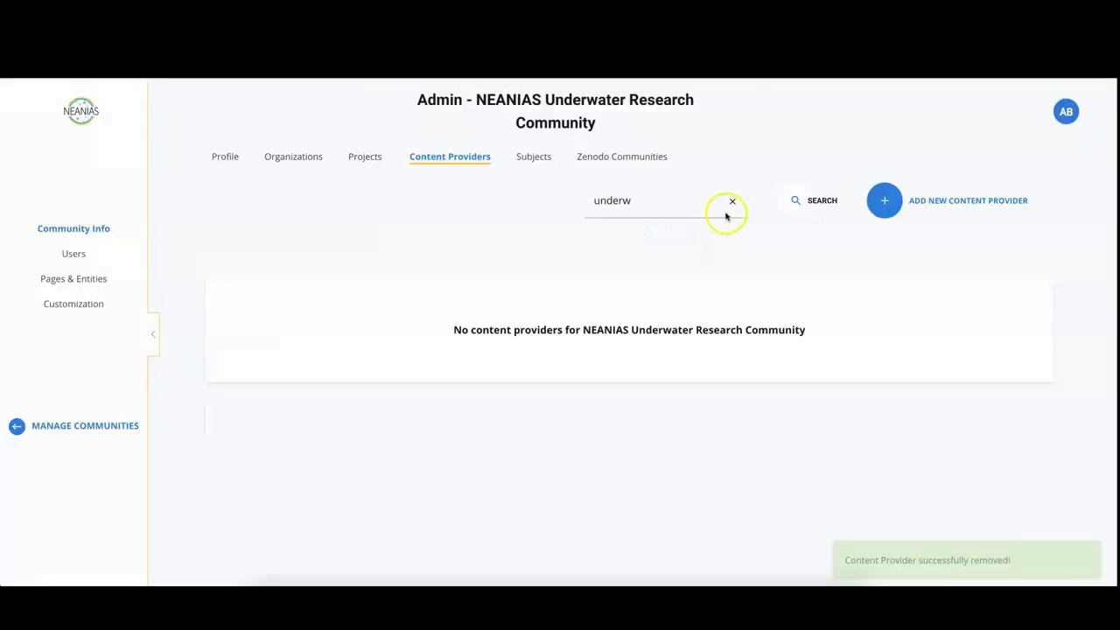
pyautogui.click(731, 202)
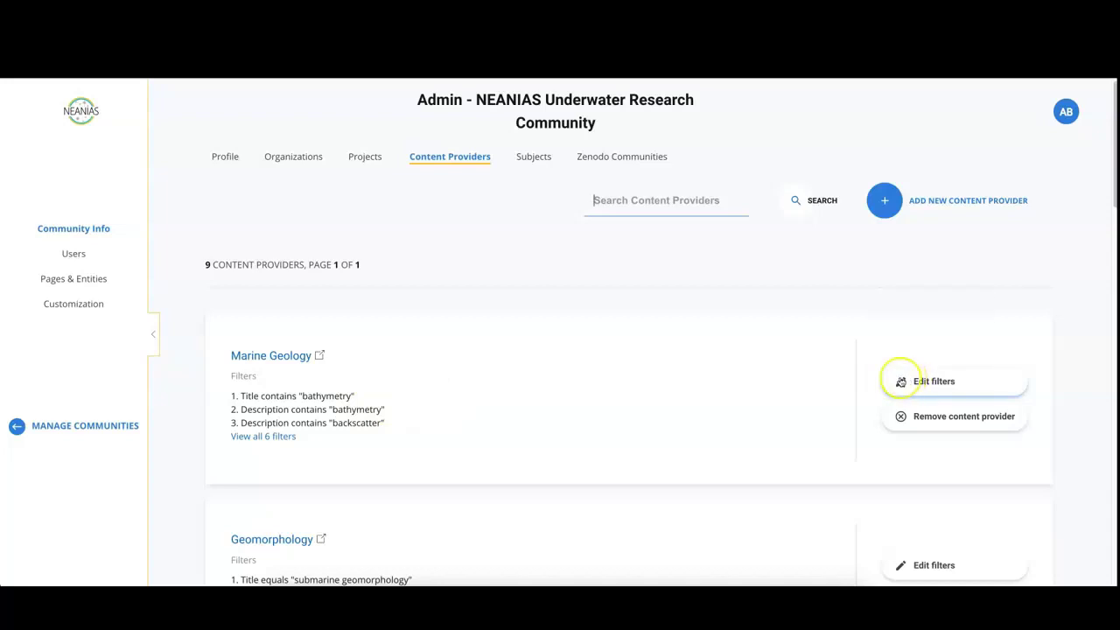
# - Open Marine Geology's filters and review Filter 1 (title contains 'bathymetry'), leaving Match Case off
pyautogui.click(904, 383)
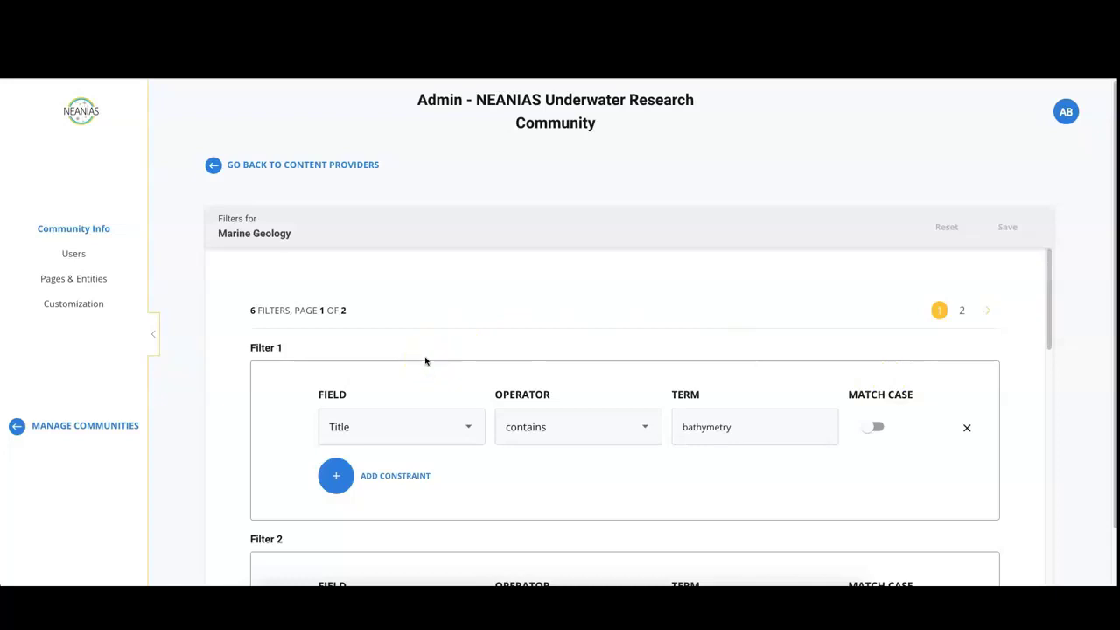
pyautogui.click(452, 427)
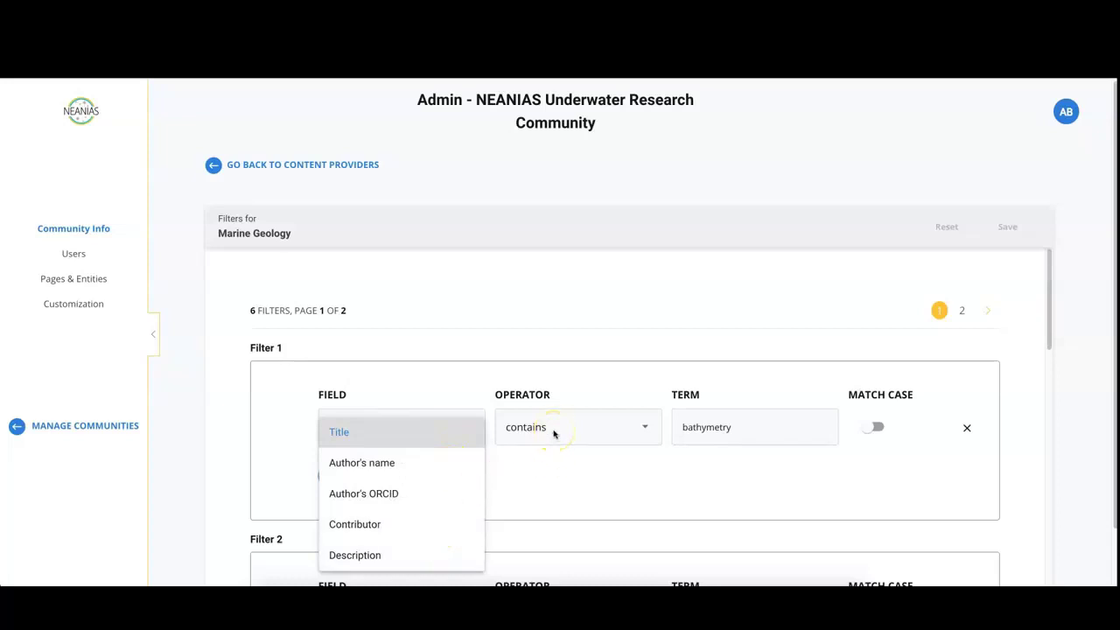
pyautogui.click(553, 433)
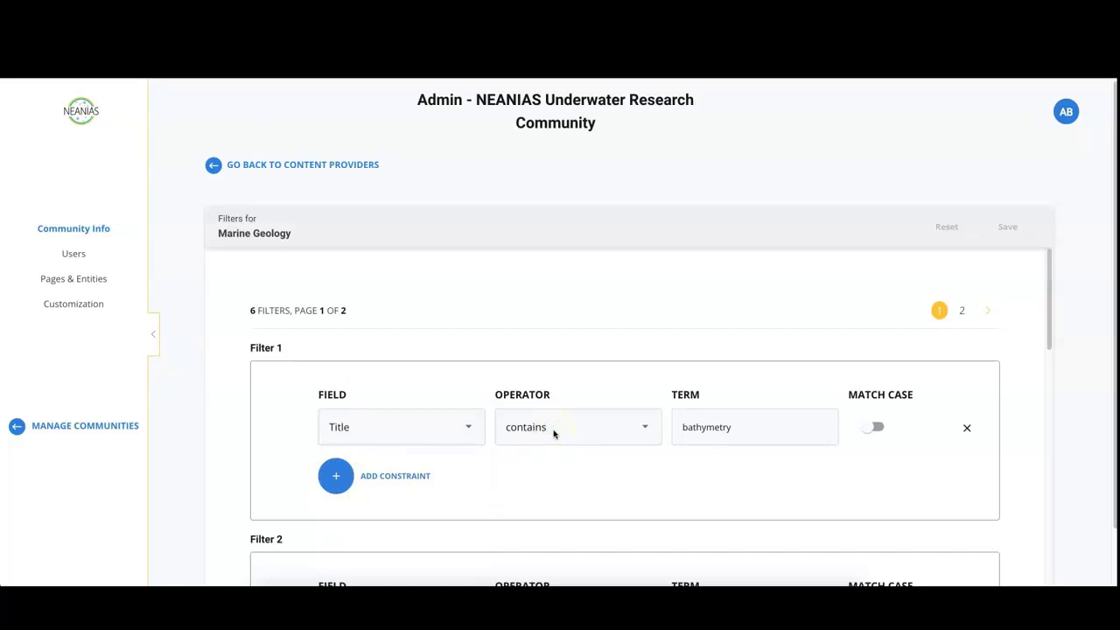
pyautogui.click(552, 433)
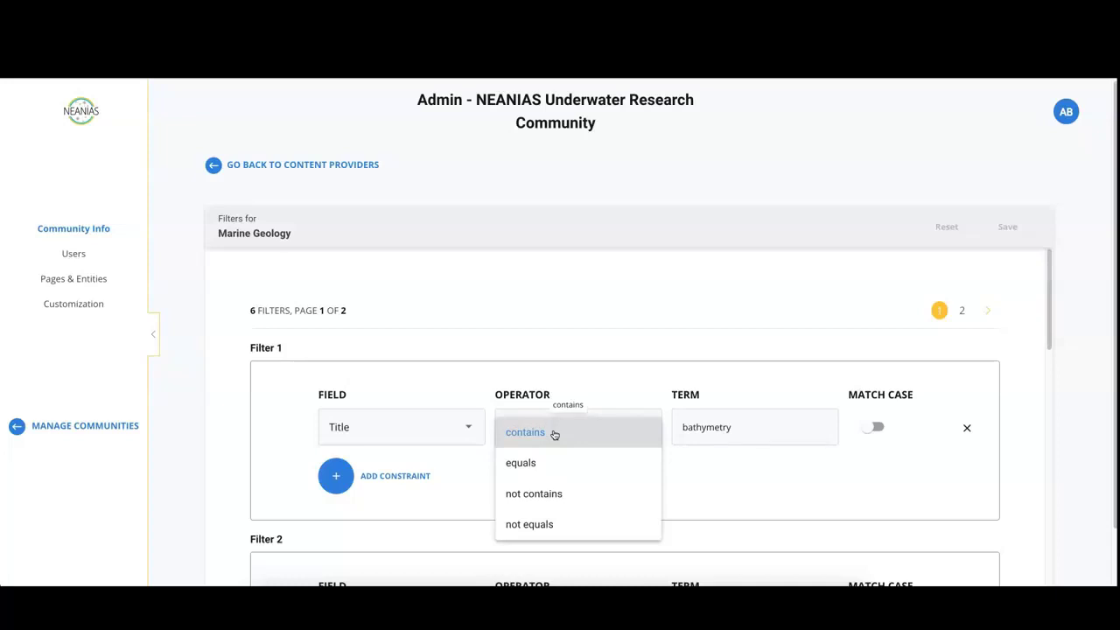
pyautogui.click(703, 428)
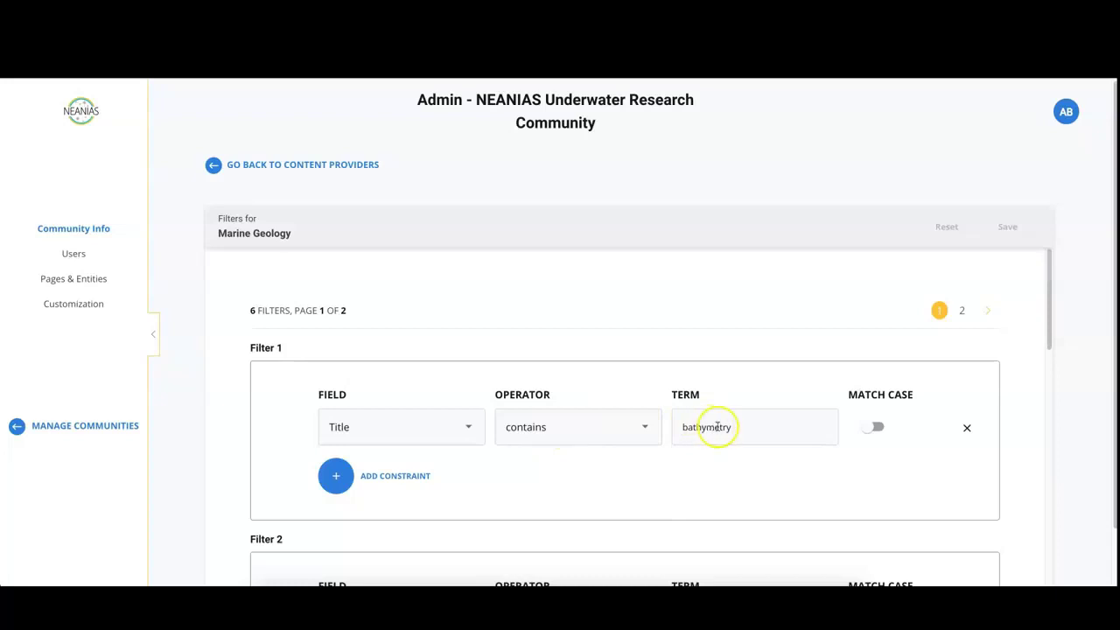
pyautogui.click(870, 428)
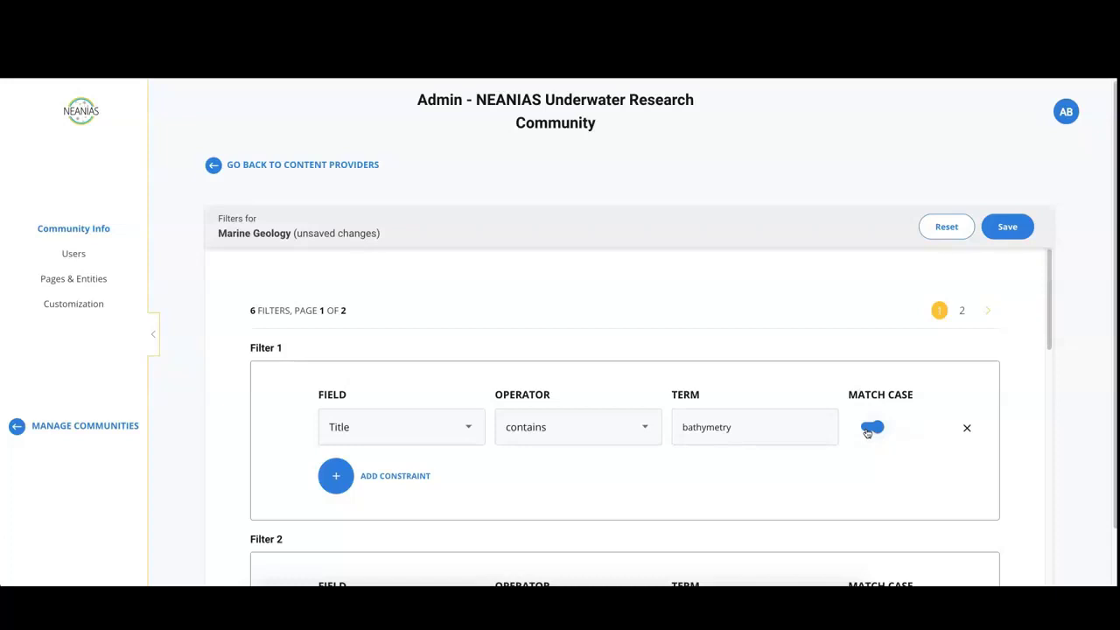
pyautogui.click(869, 427)
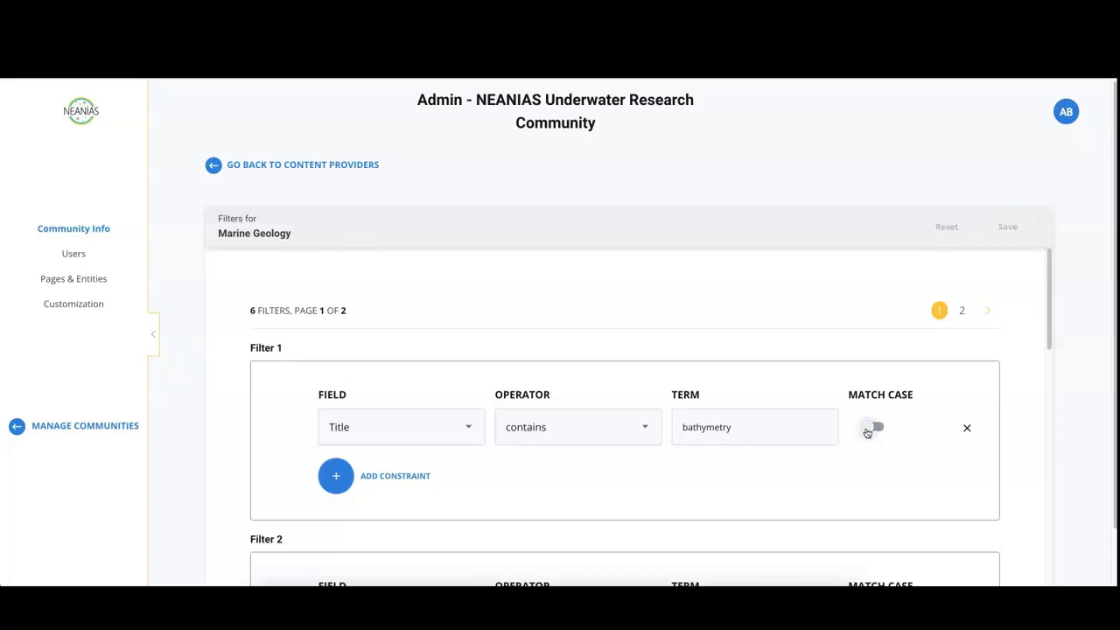
pyautogui.scroll(-2, 802, 435)
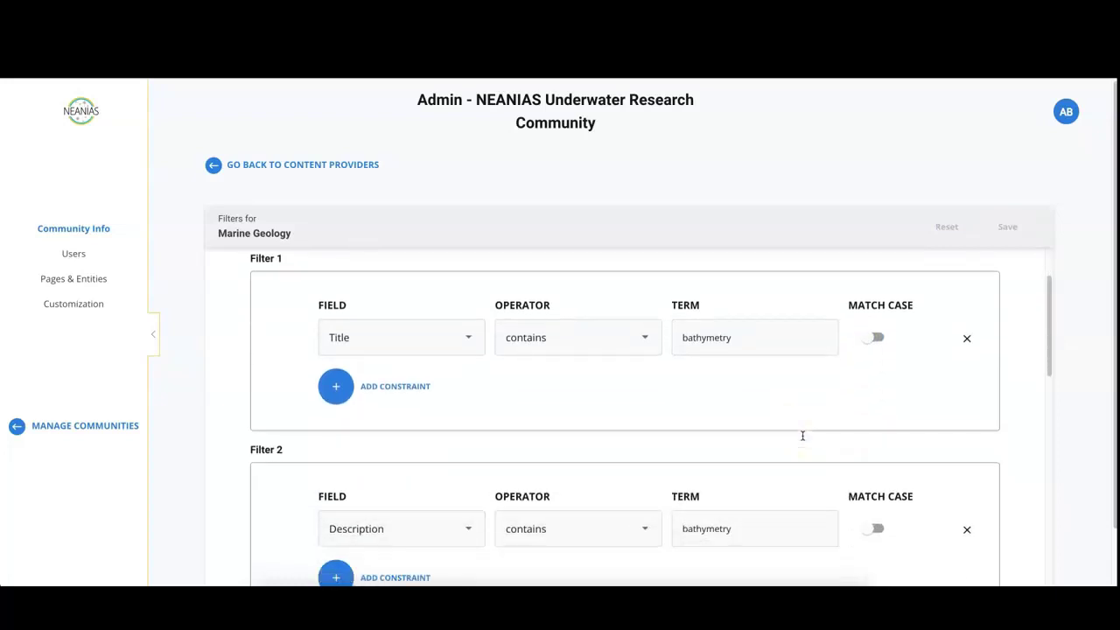
pyautogui.scroll(-1, 802, 435)
pyautogui.scroll(-1, 803, 434)
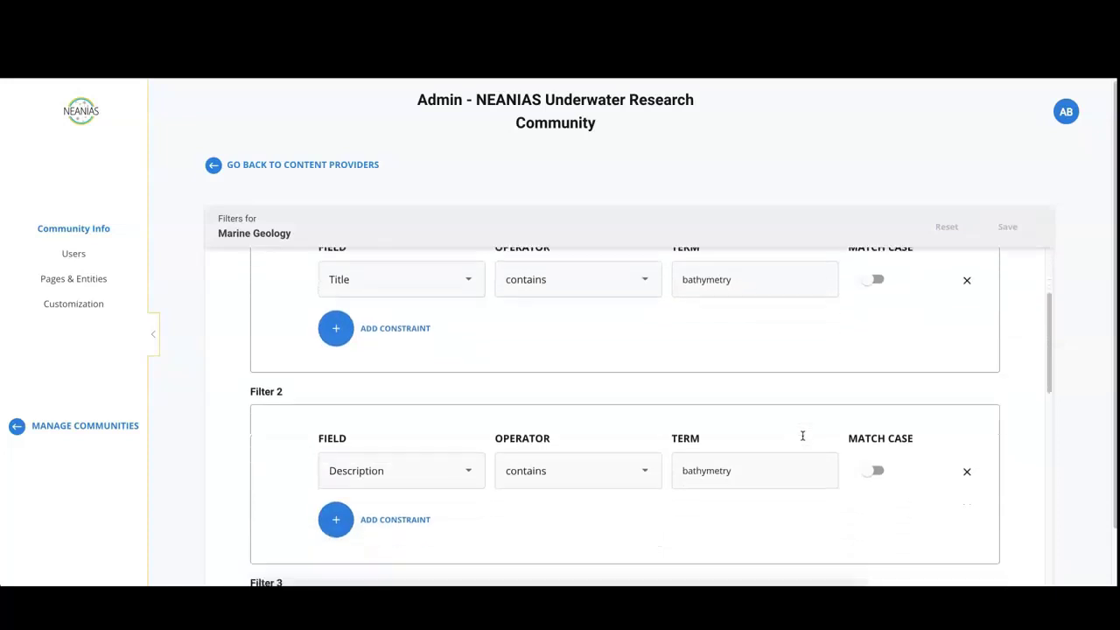
pyautogui.scroll(-3, 802, 435)
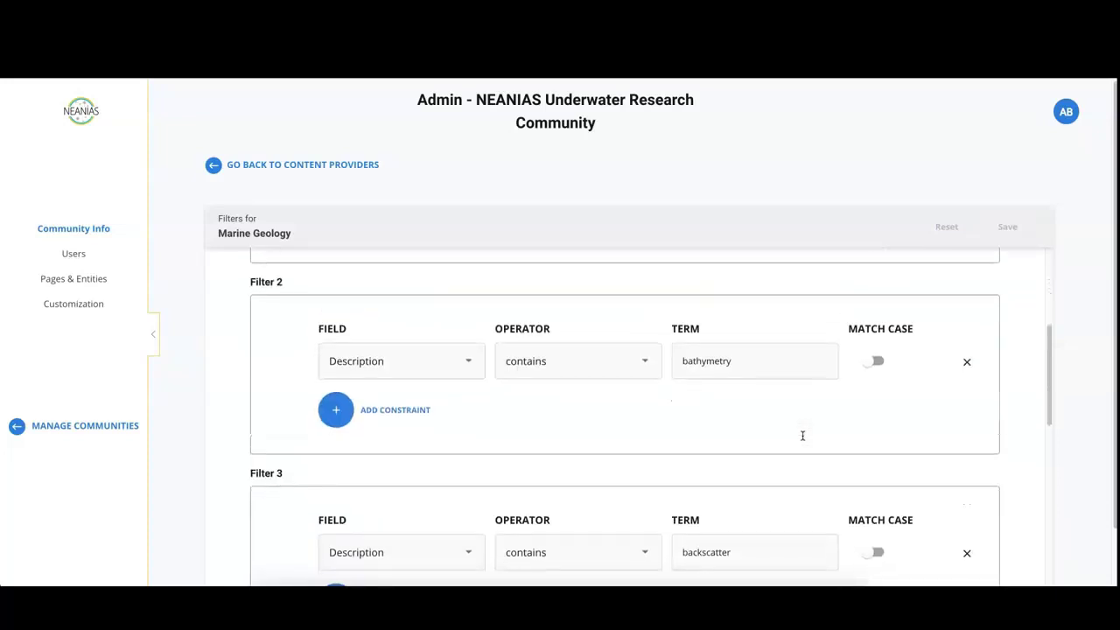
pyautogui.scroll(-2, 803, 434)
pyautogui.scroll(-1, 802, 435)
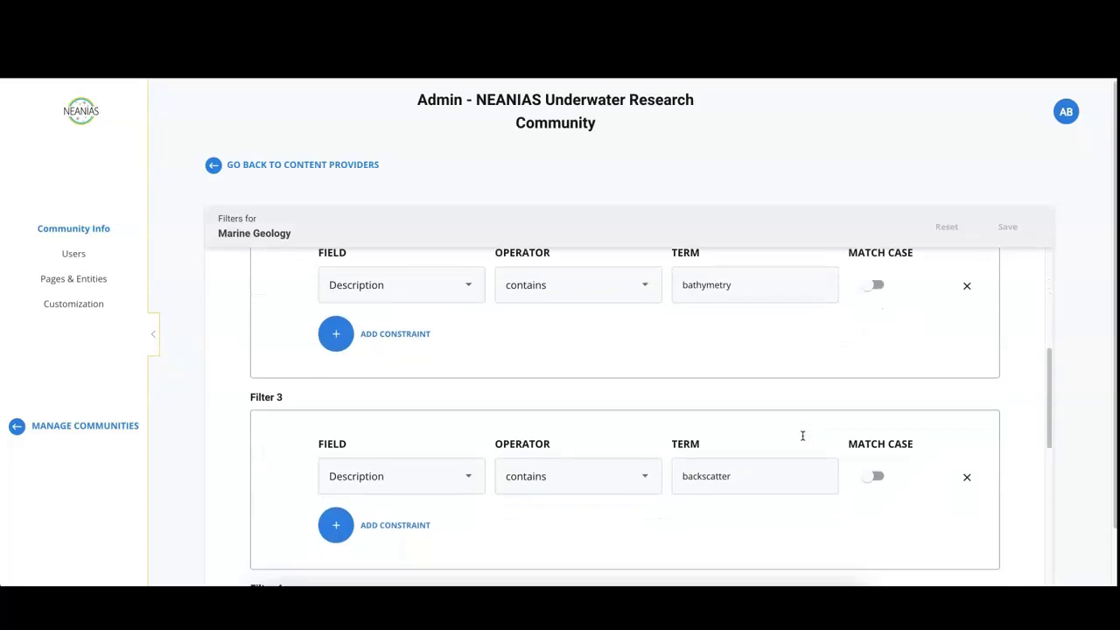
pyautogui.click(783, 433)
# - Add a second AND constraint to Filter 3: field Title, operator not equals, term 'test'
pyautogui.click(338, 525)
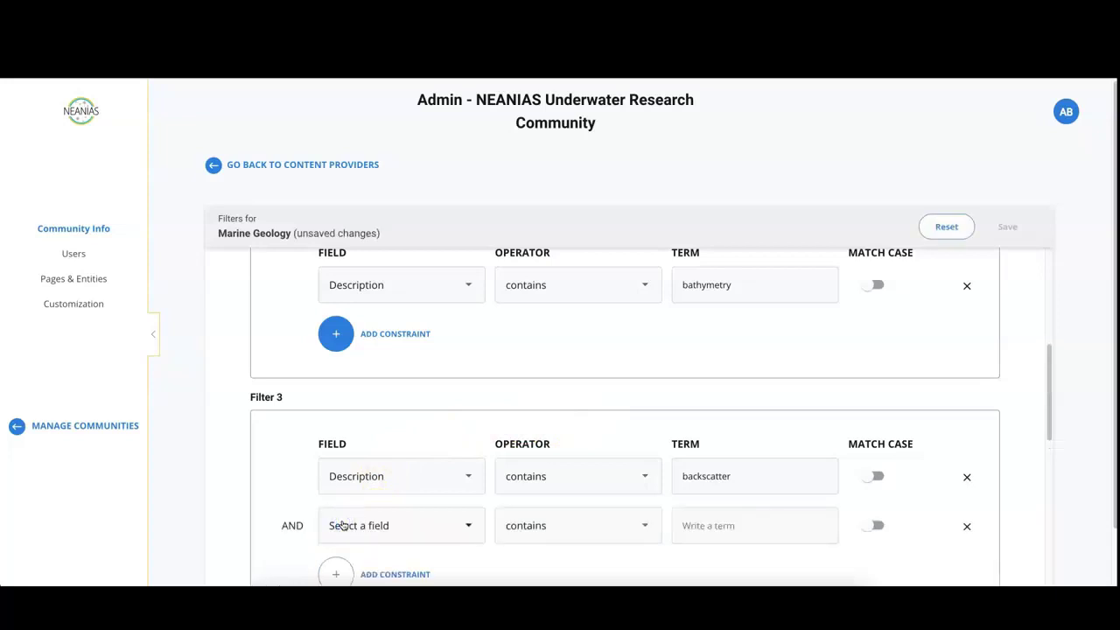
pyautogui.click(350, 525)
pyautogui.click(357, 520)
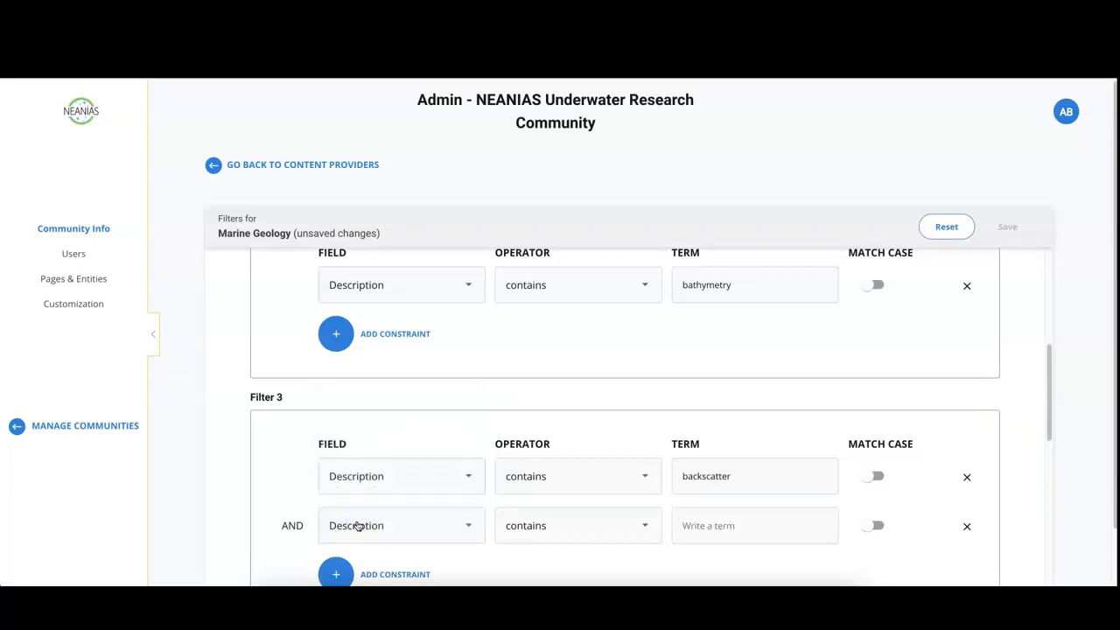
pyautogui.click(357, 524)
pyautogui.click(373, 399)
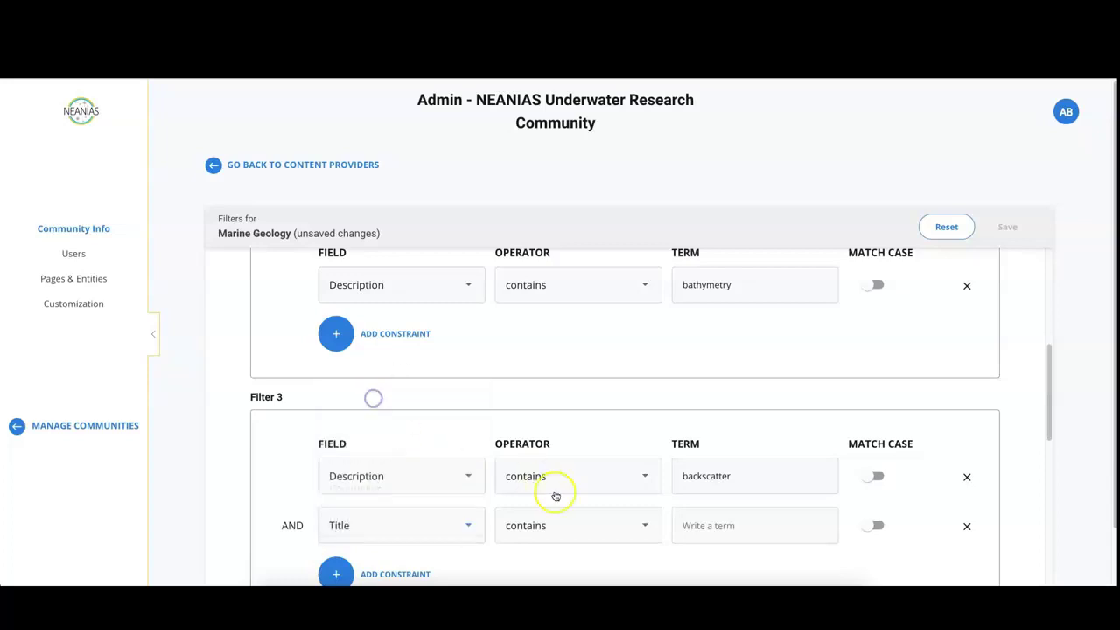
pyautogui.click(577, 524)
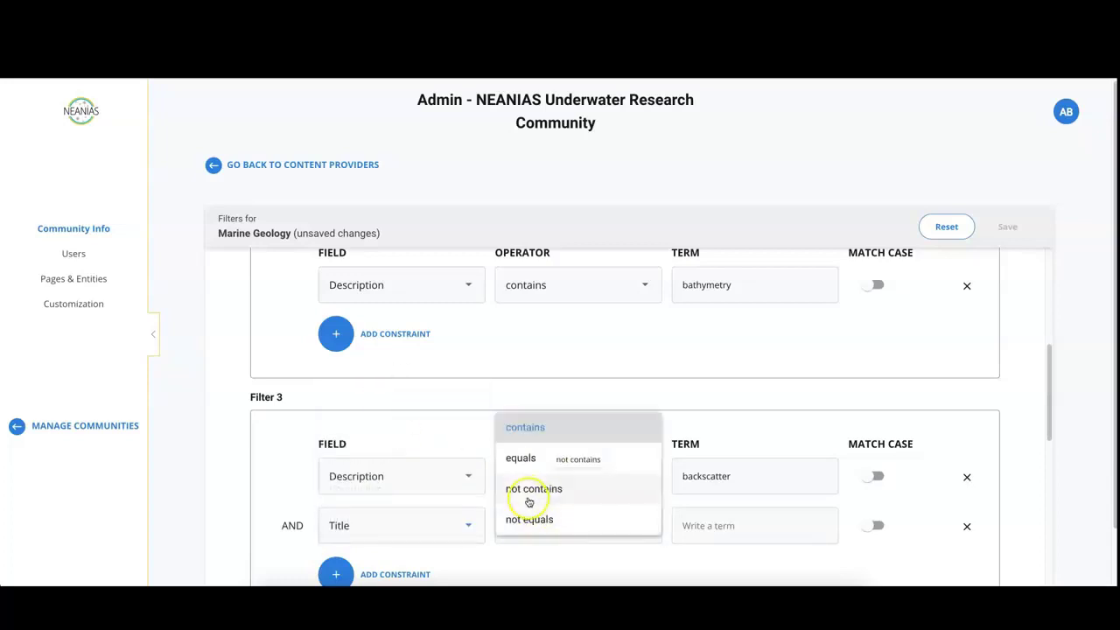
pyautogui.click(530, 519)
pyautogui.click(711, 525)
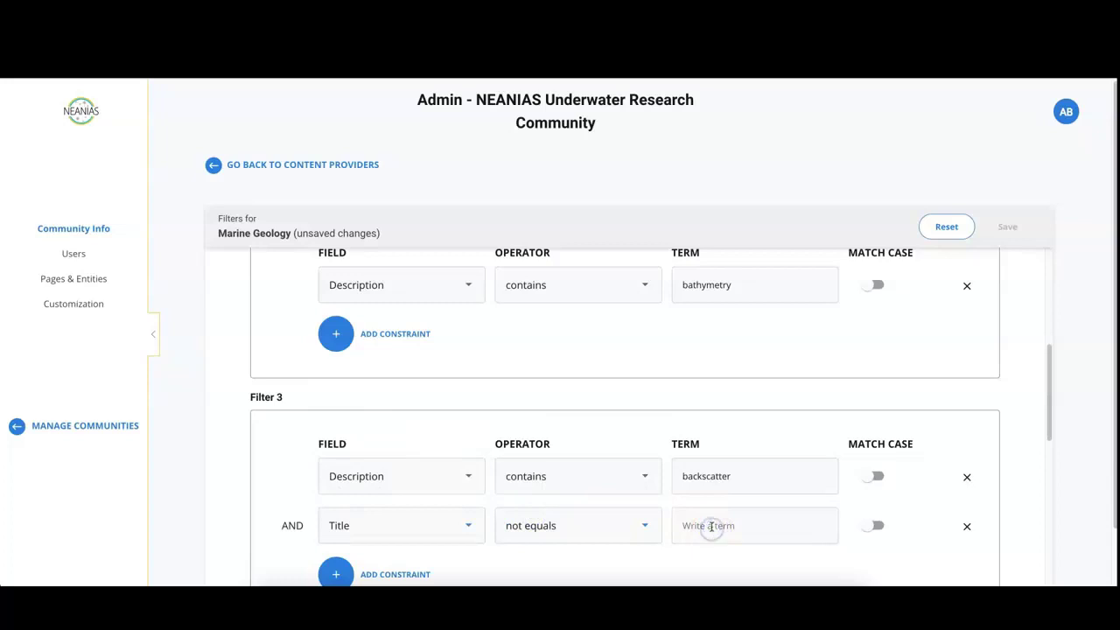
pyautogui.write('test')
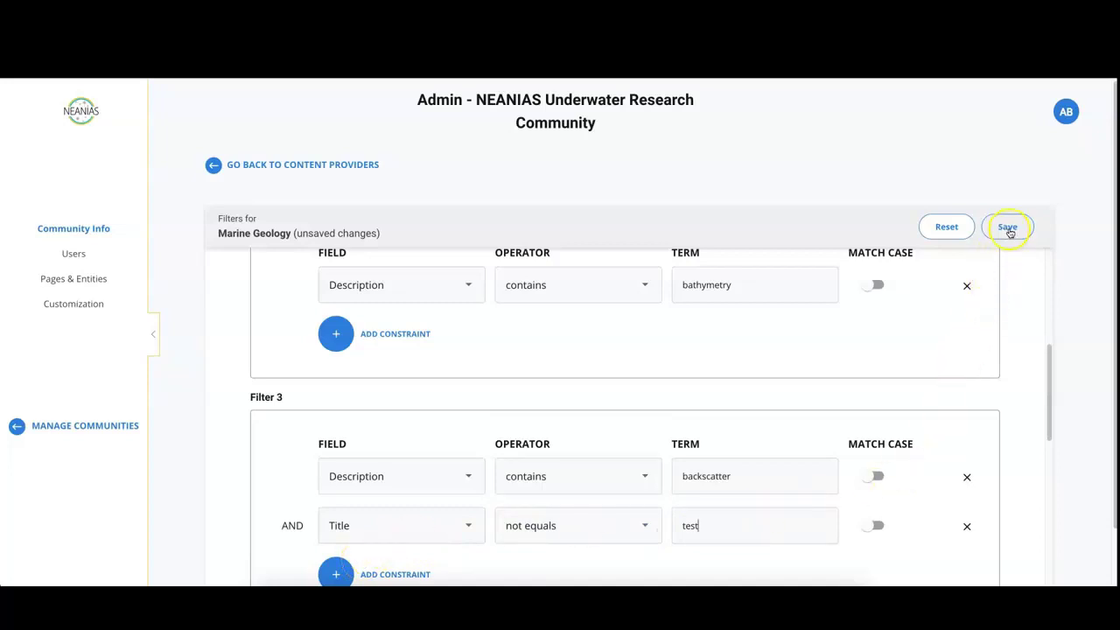
# - Save the Marine Geology filters and open the gateway's Content Providers search page listing 9 providers
pyautogui.click(1007, 228)
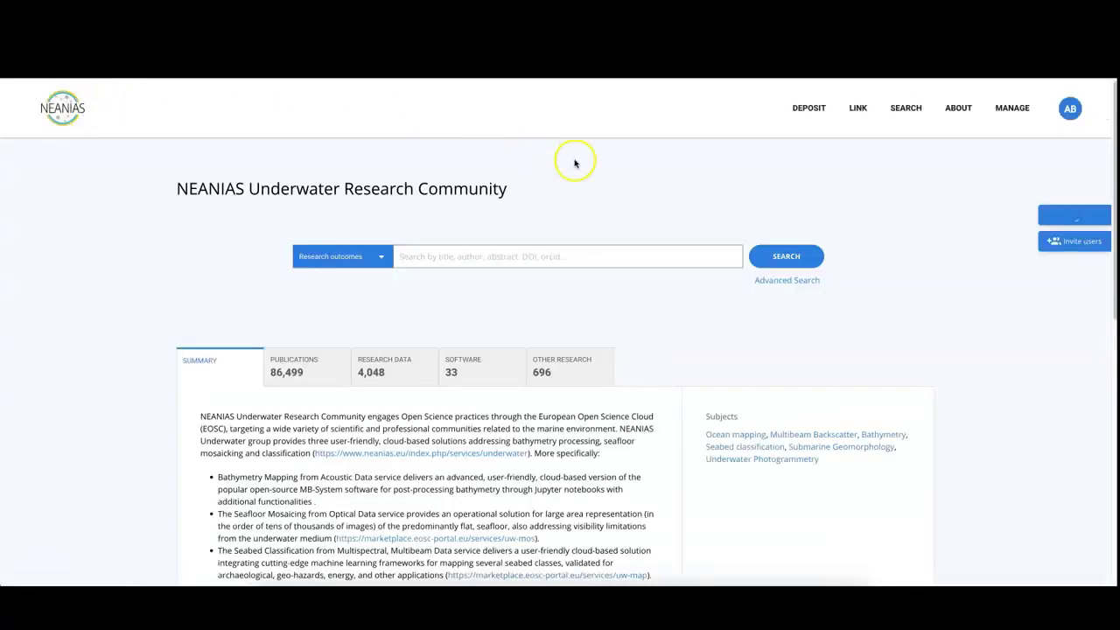
pyautogui.moveTo(901, 112)
pyautogui.click(890, 198)
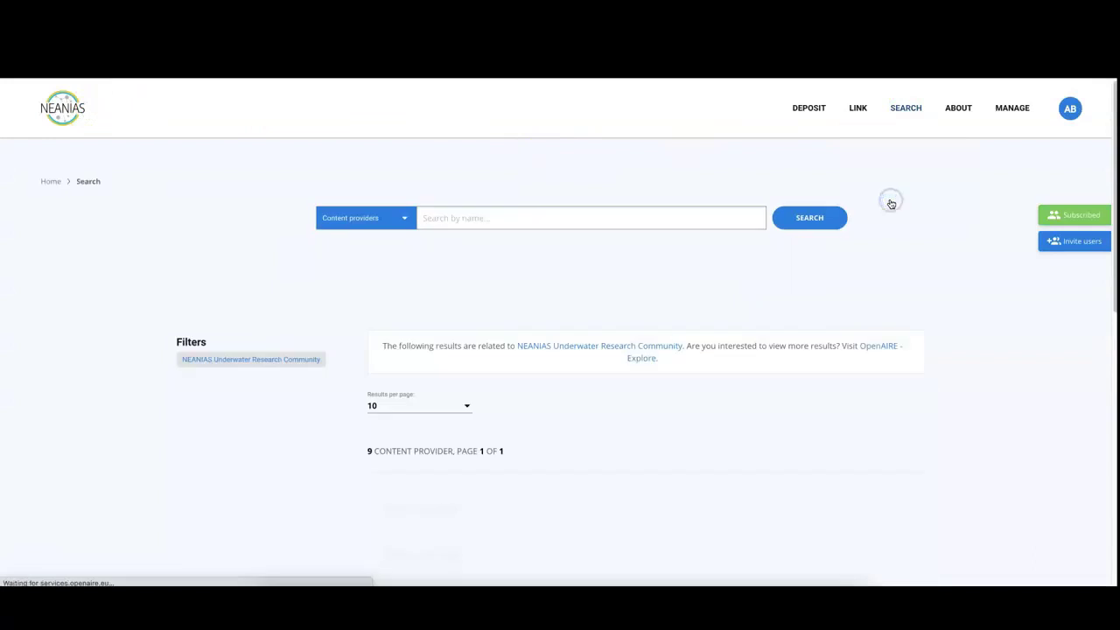